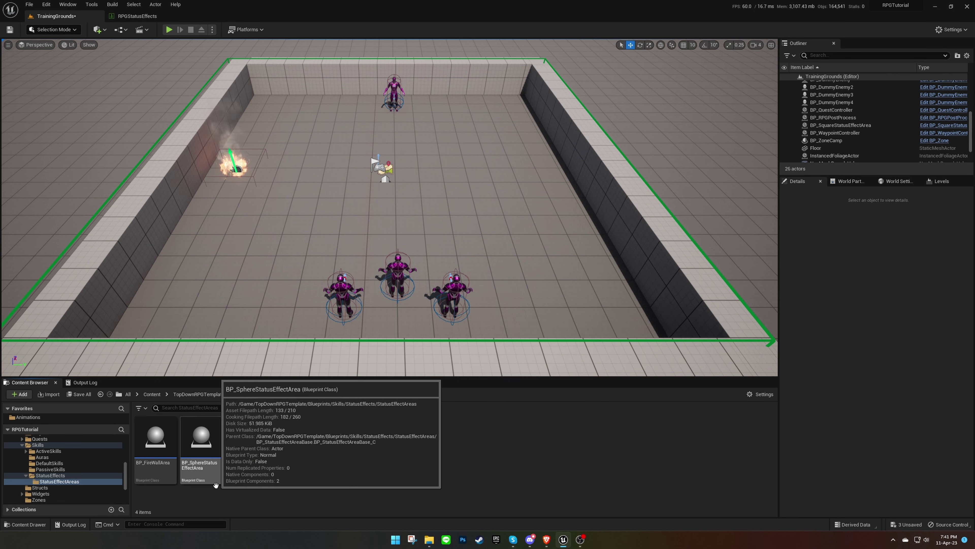
# Place BP_SphereStatusEffectArea and BP_SquareStatusEffectArea in the level, stretching the box's X extent to about 187.75.
pyautogui.moveTo(201, 446); pyautogui.dragTo(322, 173)
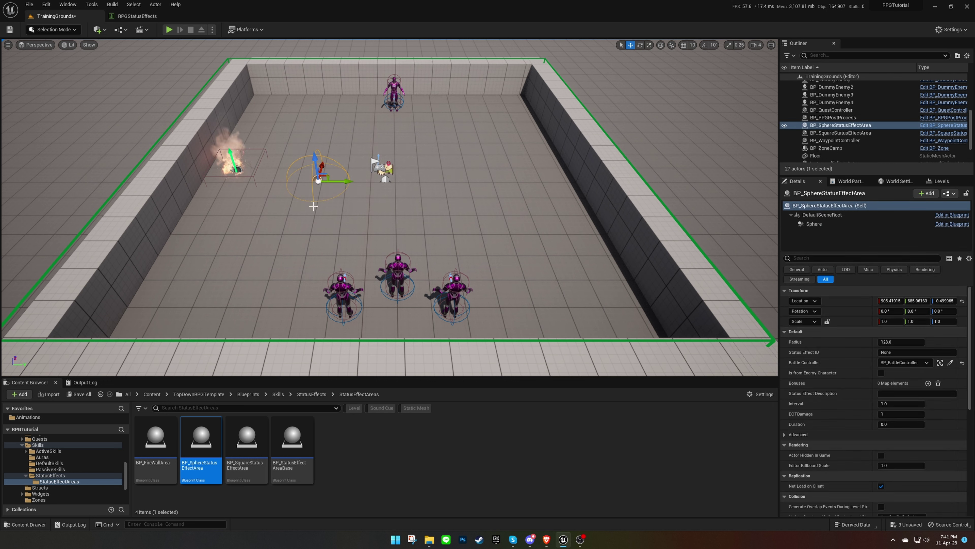
pyautogui.moveTo(247, 441); pyautogui.dragTo(446, 178)
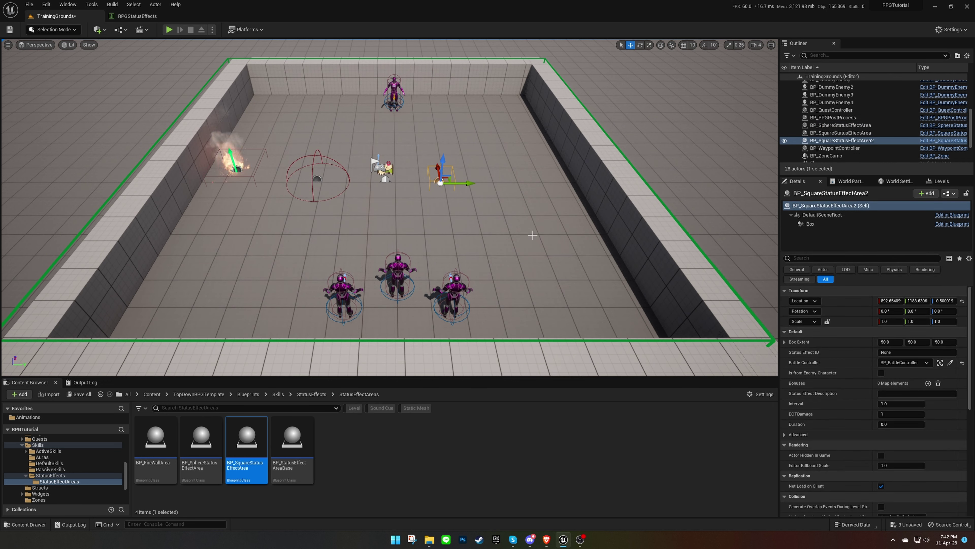
pyautogui.moveTo(895, 344)
pyautogui.mouseDown()
pyautogui.moveTo(921, 344)
pyautogui.moveTo(890, 341)
pyautogui.mouseUp()
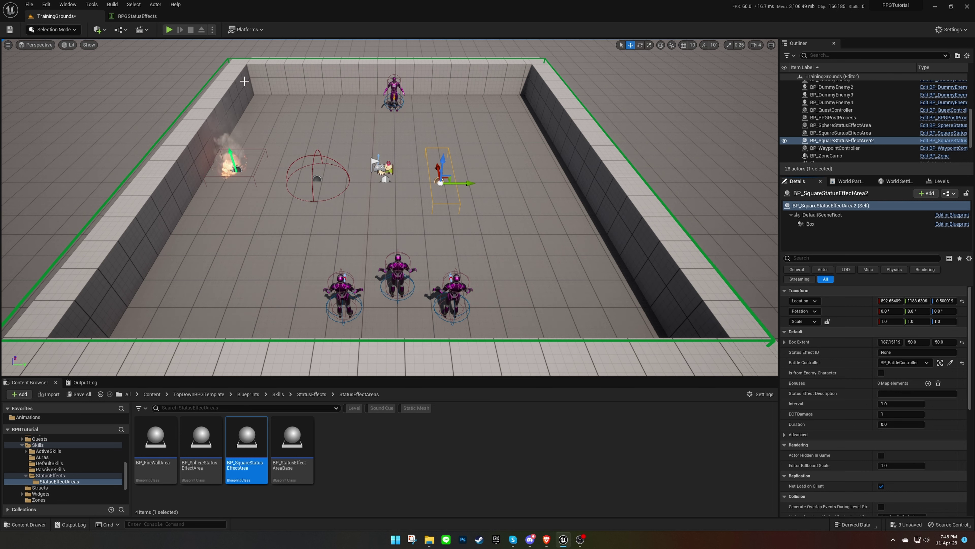
# Copy the ColdResistBuff ID from RPGStatusEffects into the box area's Status Effect ID and describe it as 'Increases cold resist'.
pyautogui.click(153, 18)
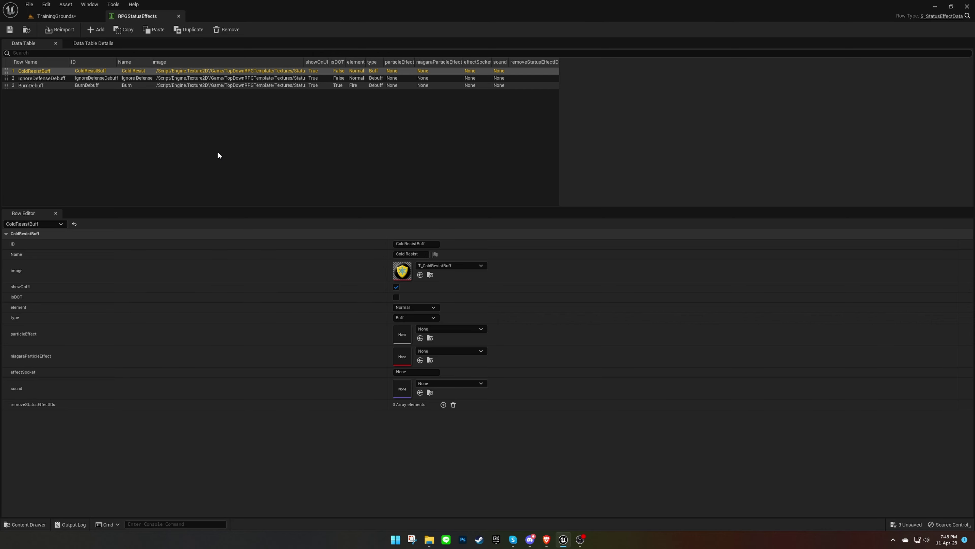
pyautogui.click(431, 243)
pyautogui.hotkey('ctrl', 'c')
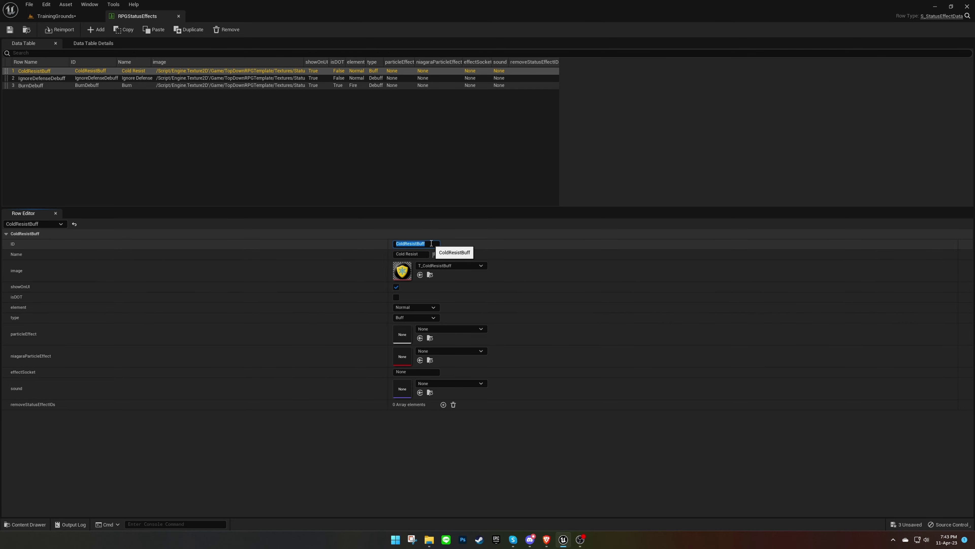
pyautogui.click(57, 16)
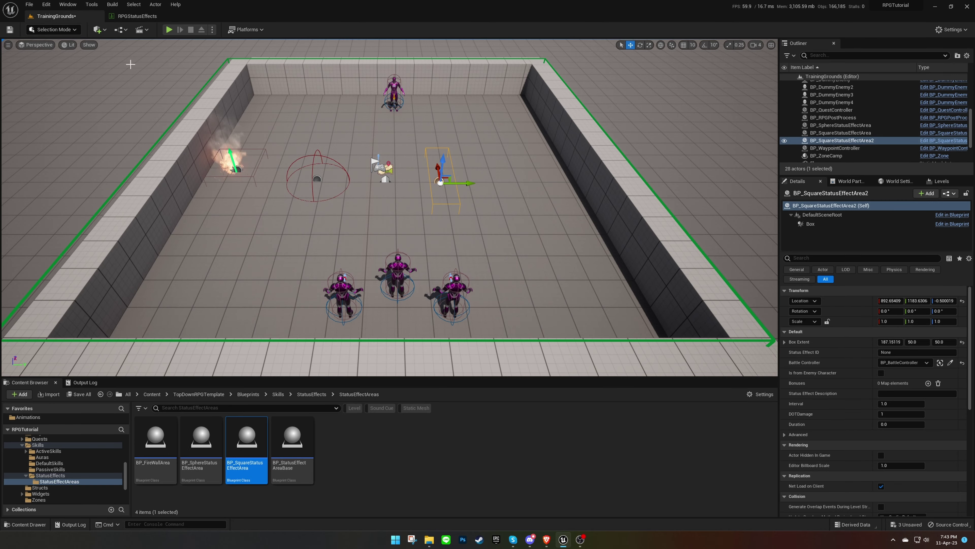
pyautogui.click(927, 354)
pyautogui.hotkey('ctrl', 'v')
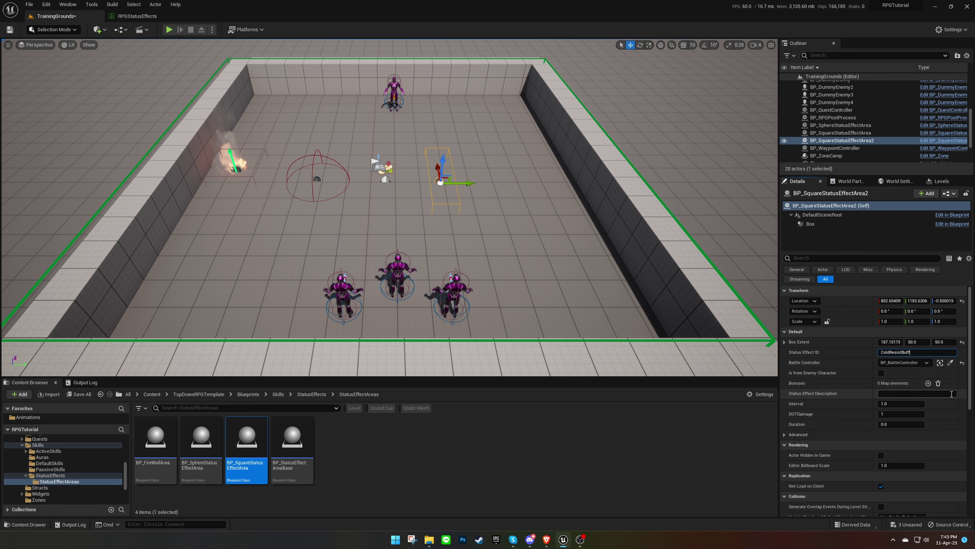
pyautogui.click(941, 393)
pyautogui.write('I')
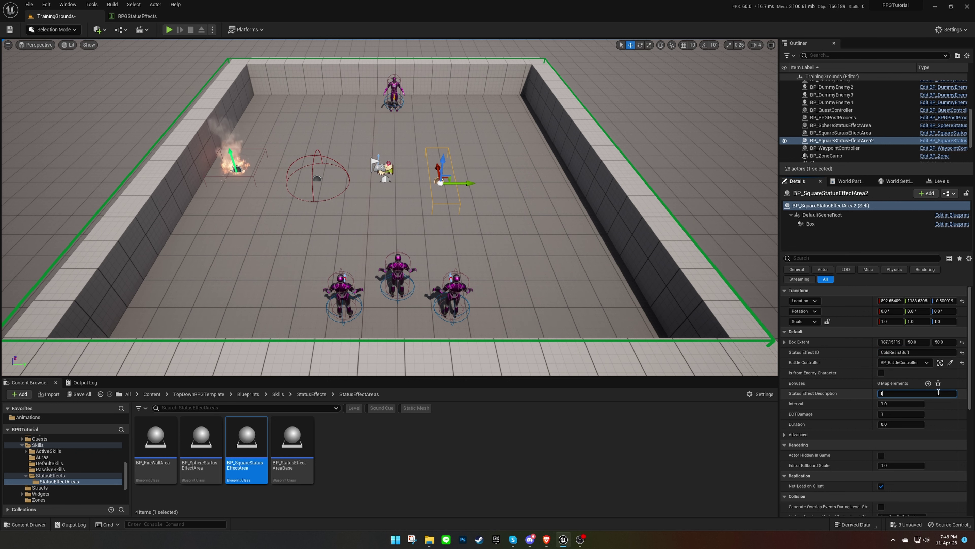
pyautogui.write('ncreases ')
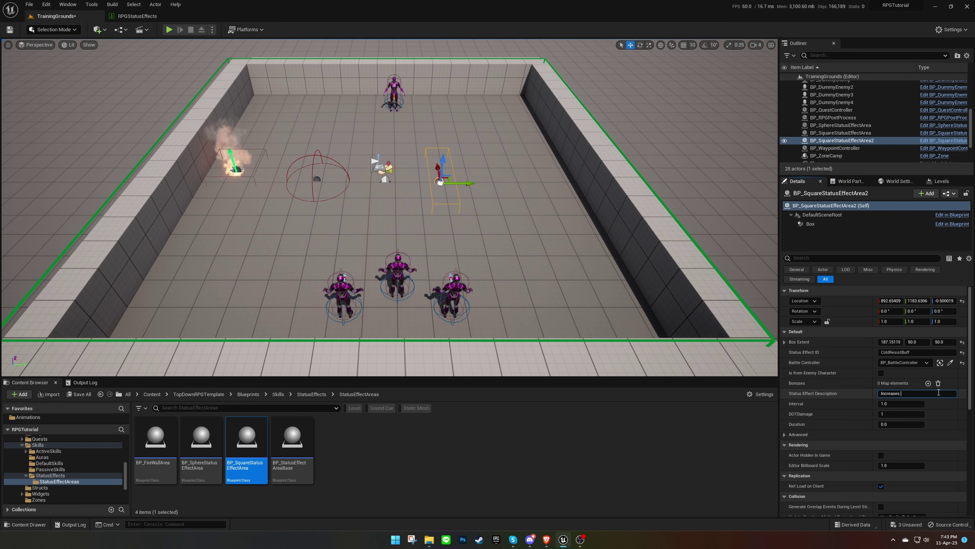
pyautogui.write('cold resist by 50')
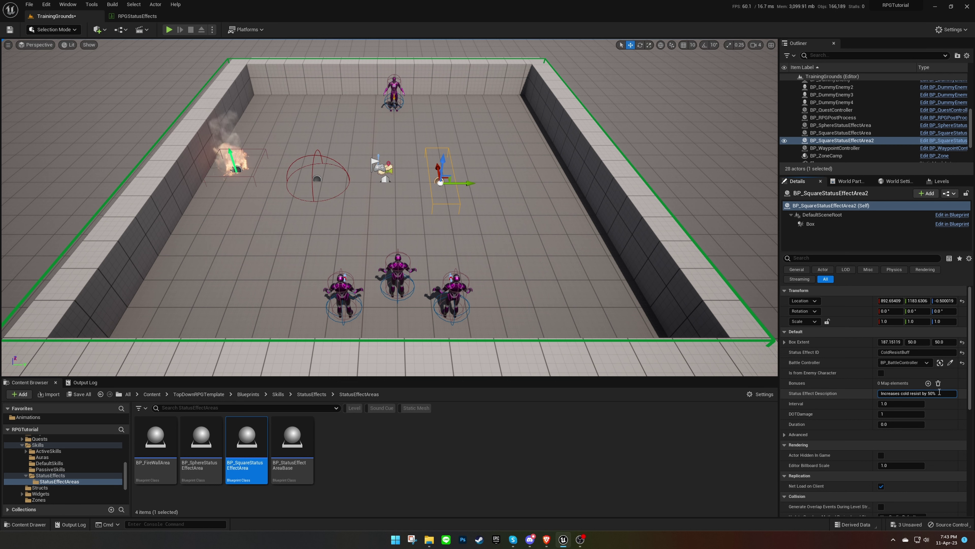
# Add a %ColdResistance bonus of 50 to the box area's Bonuses map.
pyautogui.click(928, 383)
pyautogui.click(860, 394)
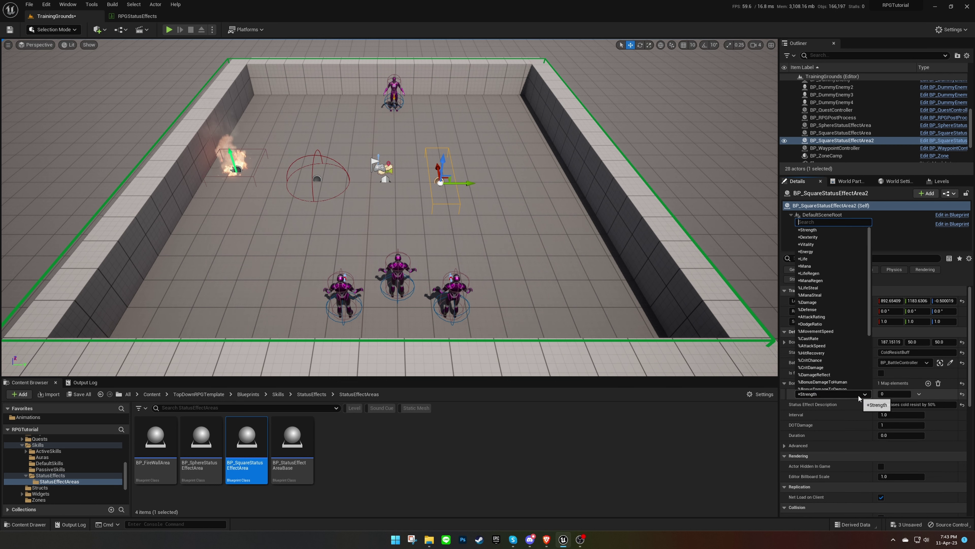
pyautogui.write('cold')
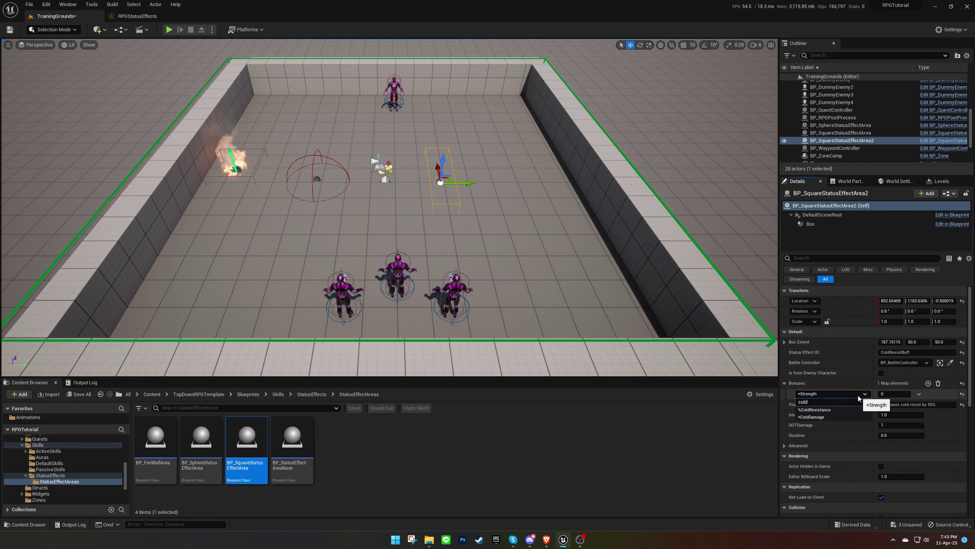
pyautogui.click(830, 410)
pyautogui.click(903, 395)
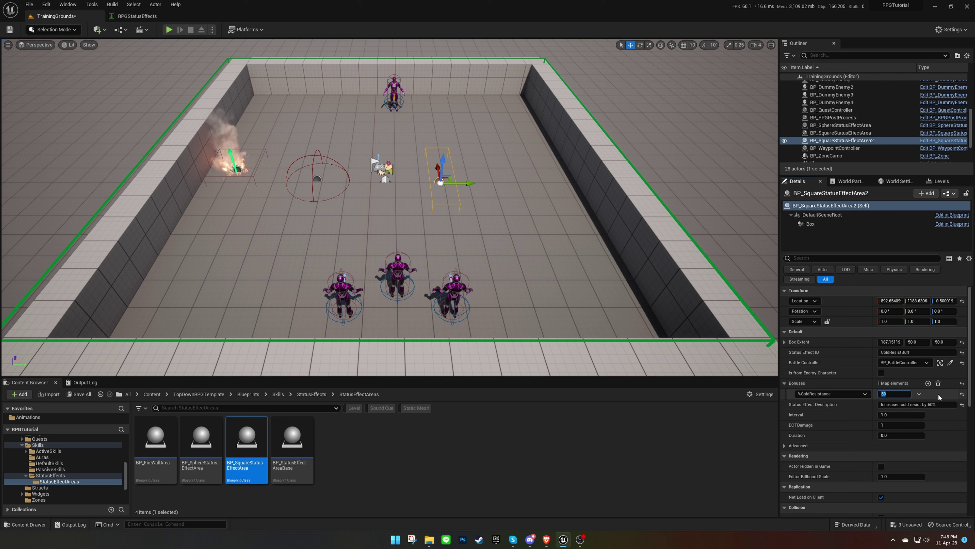
pyautogui.click(946, 397)
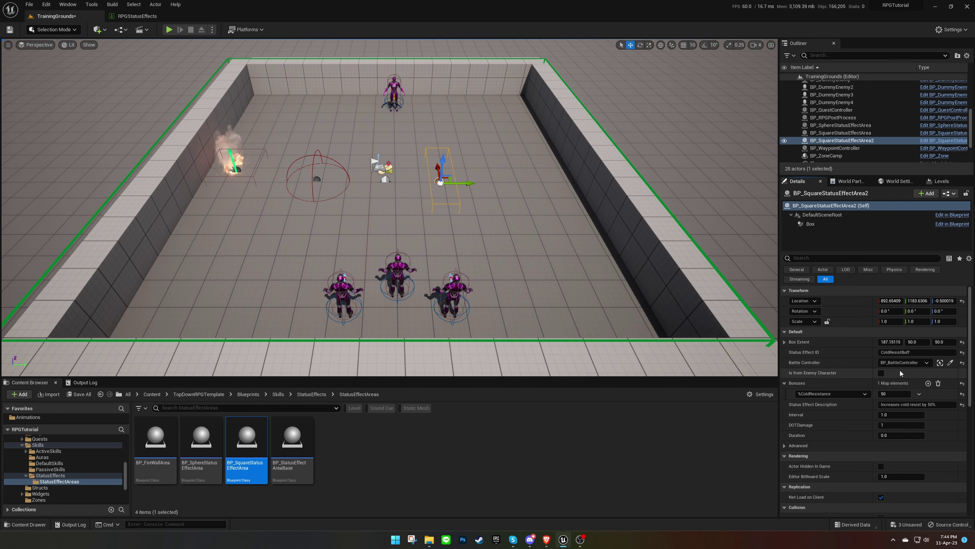
pyautogui.press('f')
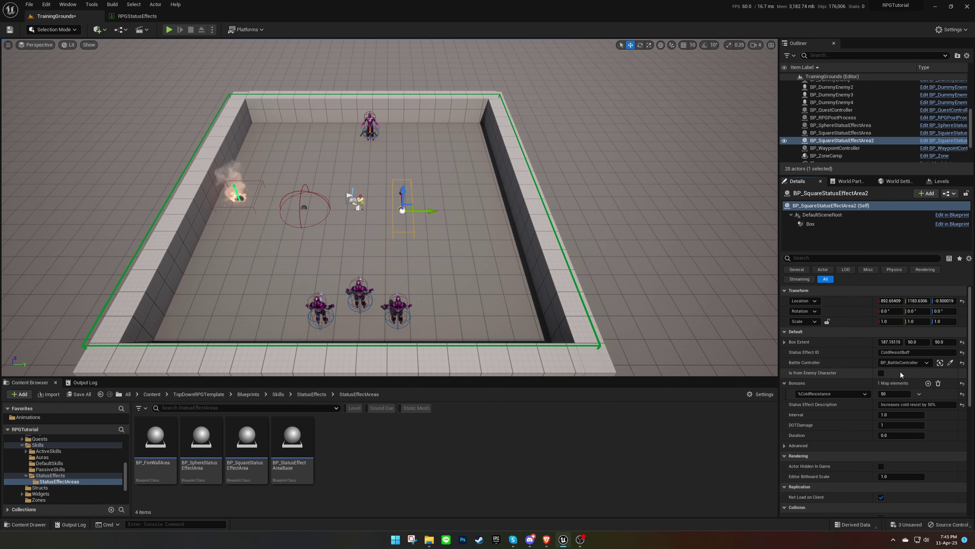
pyautogui.hotkey('alt', 'p')
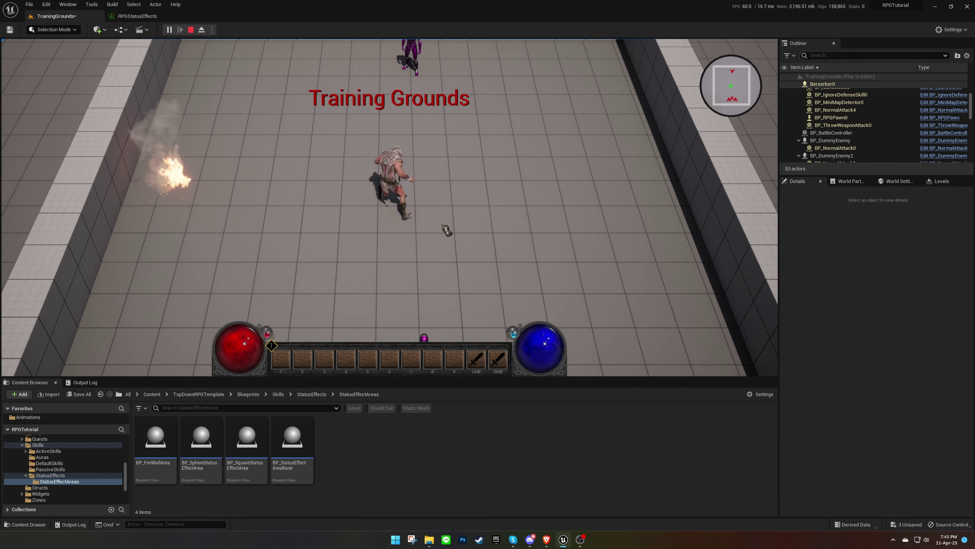
pyautogui.press('c')
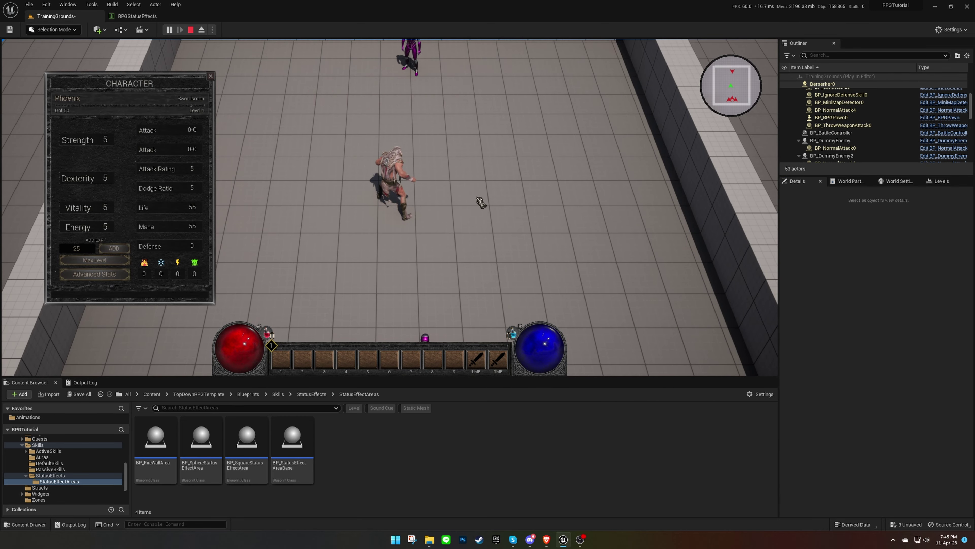
pyautogui.click(477, 213)
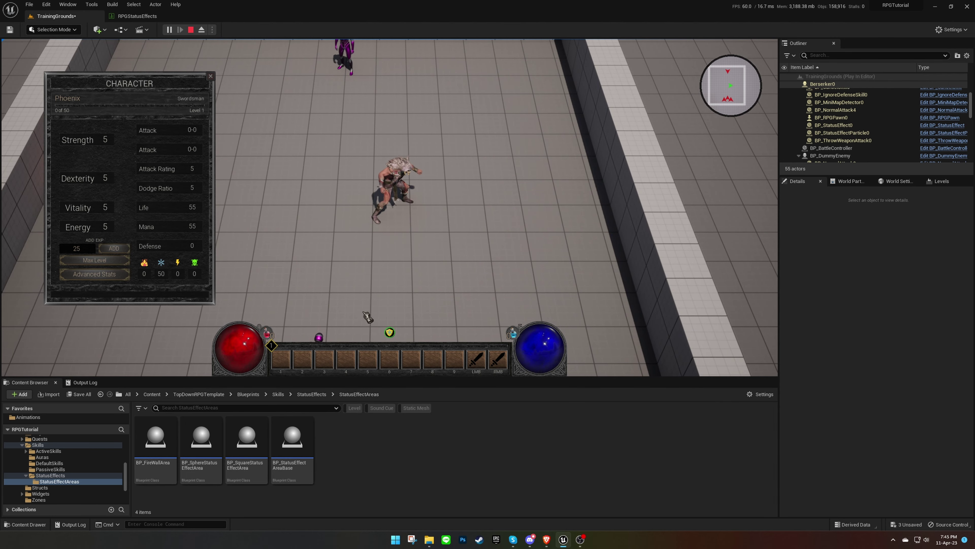
pyautogui.moveTo(395, 332)
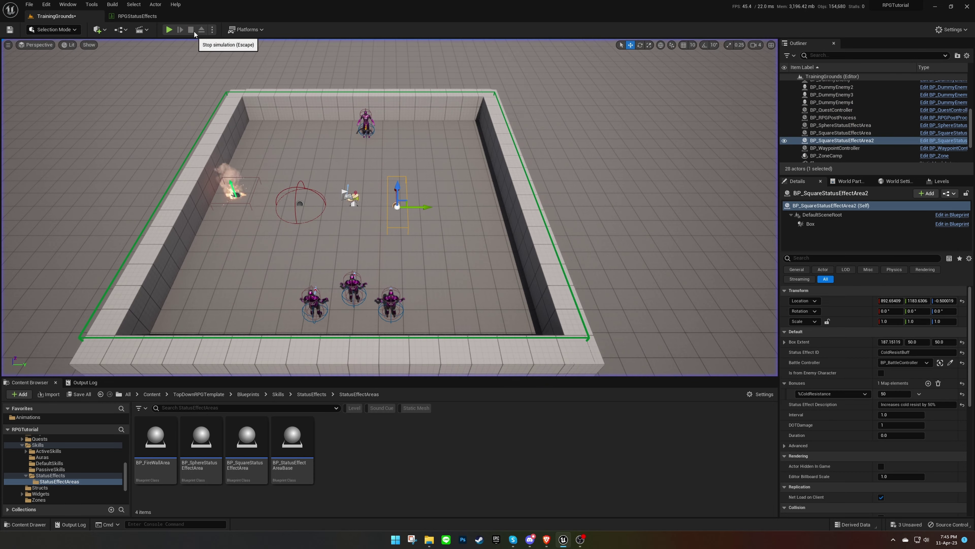
pyautogui.click(191, 30)
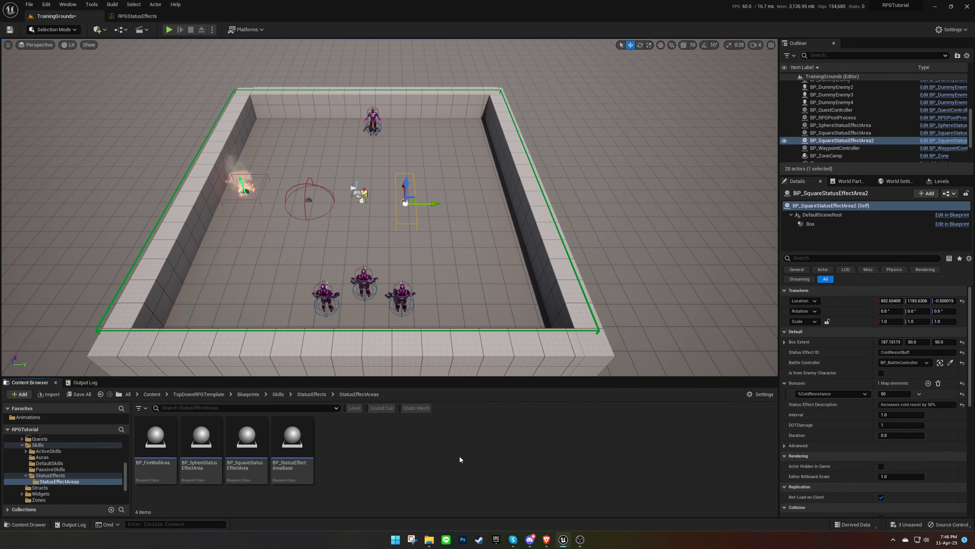
# Set the sphere area's Status Effect ID to IgnoreDefenseDebuff and mark it as coming from an enemy.
pyautogui.click(133, 16)
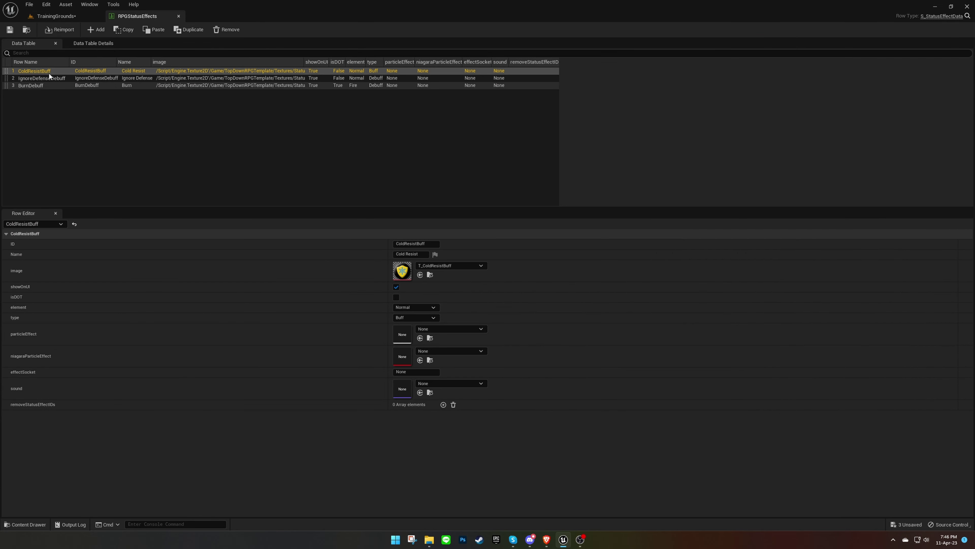
pyautogui.click(43, 77)
pyautogui.click(415, 244)
pyautogui.hotkey('ctrl', 'c')
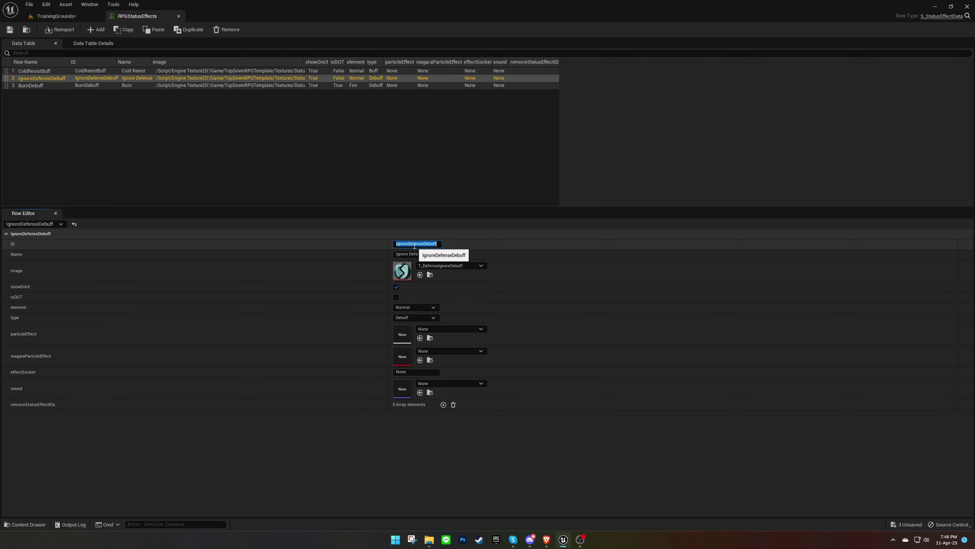
pyautogui.click(56, 16)
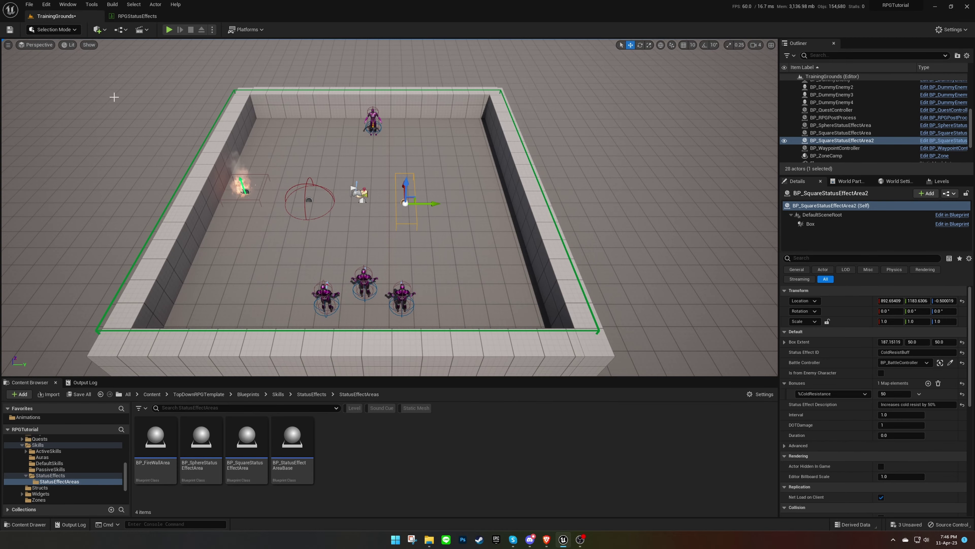
pyautogui.click(297, 204)
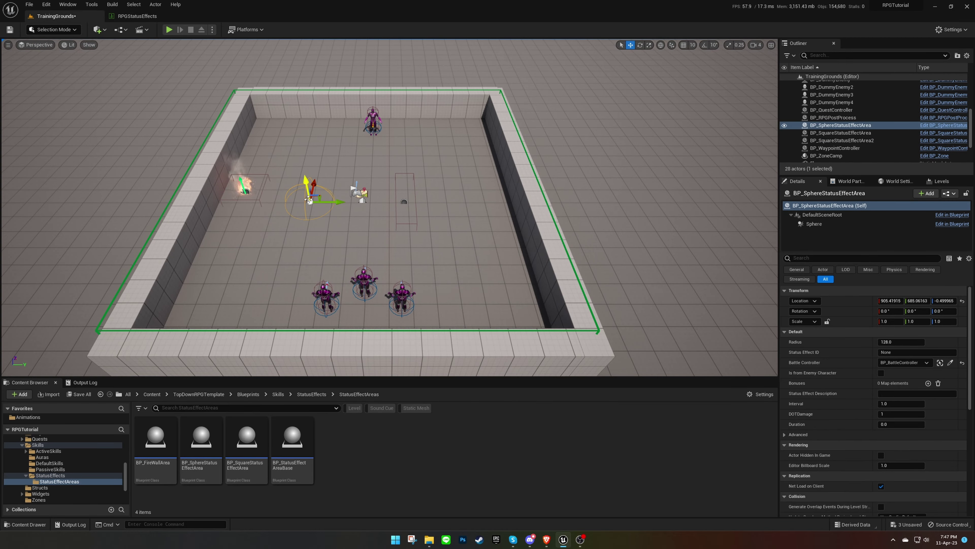
pyautogui.click(918, 351)
pyautogui.hotkey('ctrl', 'v')
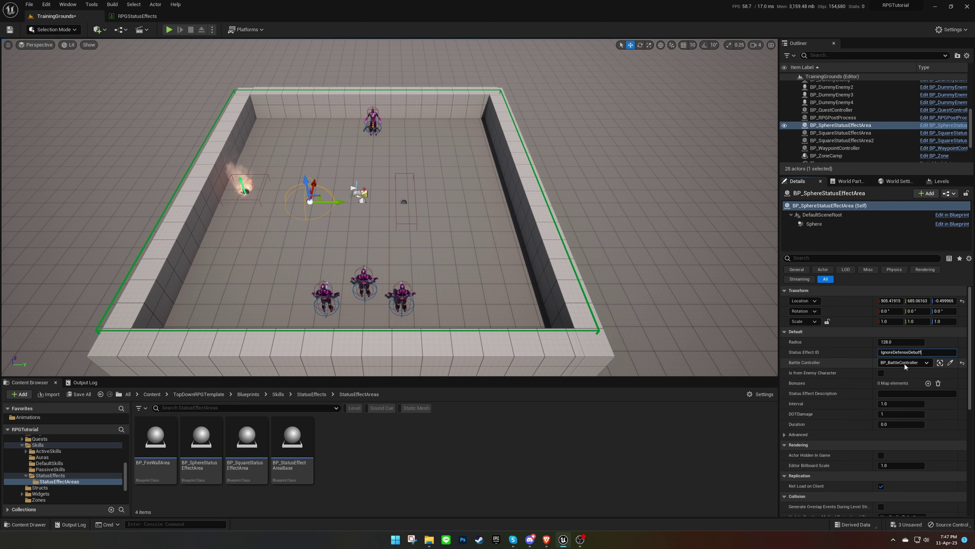
pyautogui.click(883, 373)
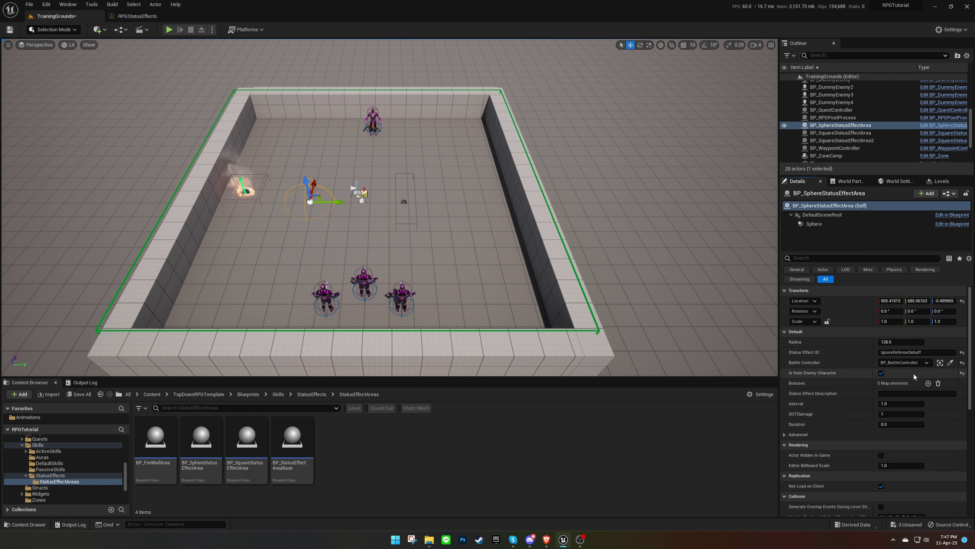
# Add a -100 %Defense bonus to the sphere area and begin editing its description.
pyautogui.click(928, 383)
pyautogui.click(848, 394)
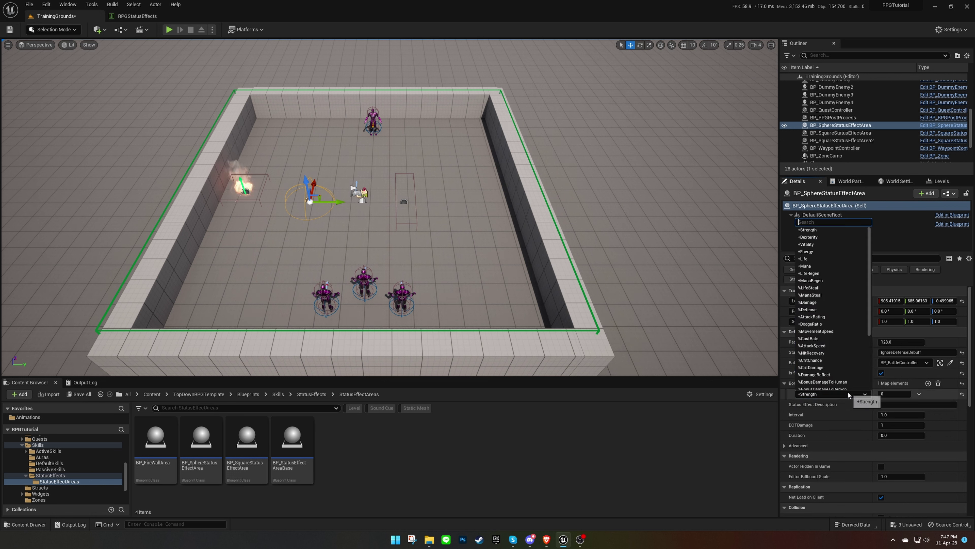
pyautogui.click(807, 309)
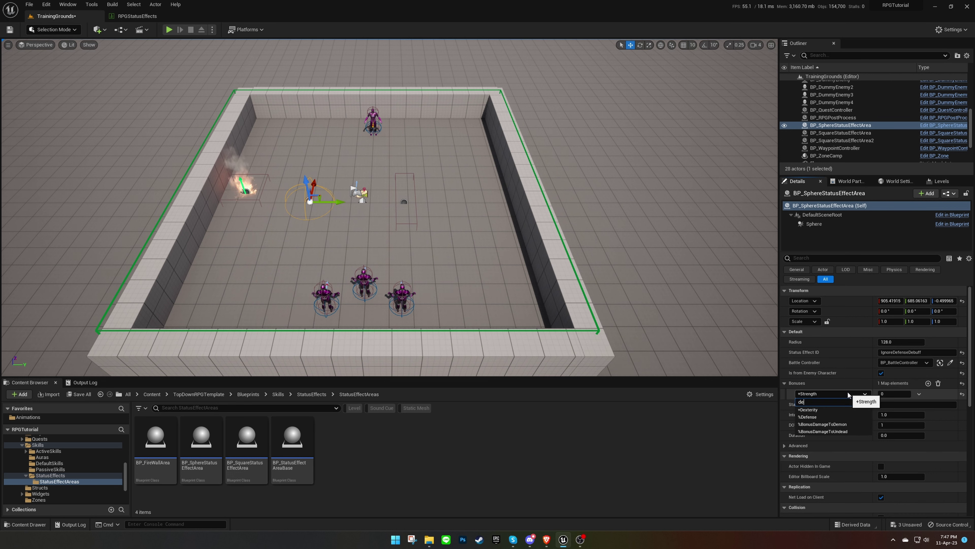
pyautogui.click(892, 395)
pyautogui.write('-100')
pyautogui.press('Return')
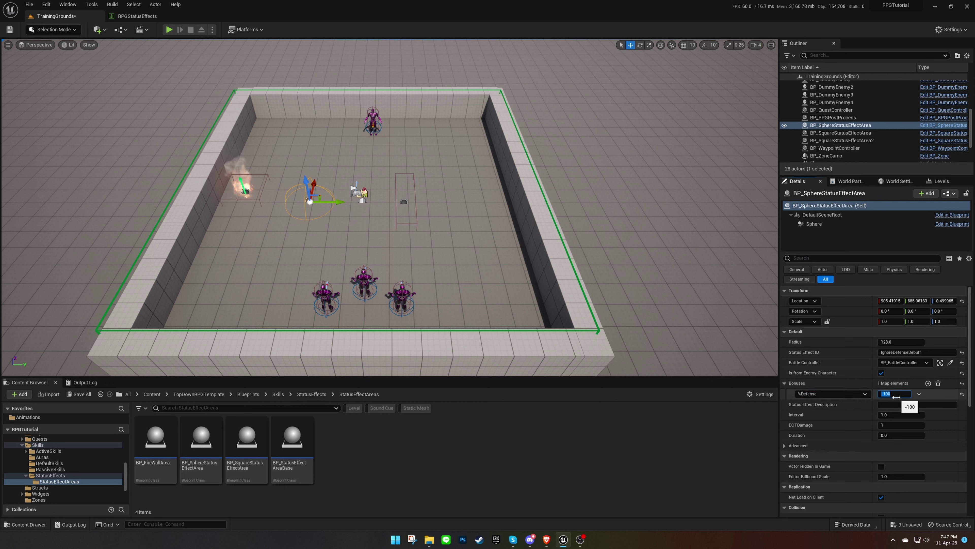
pyautogui.click(907, 404)
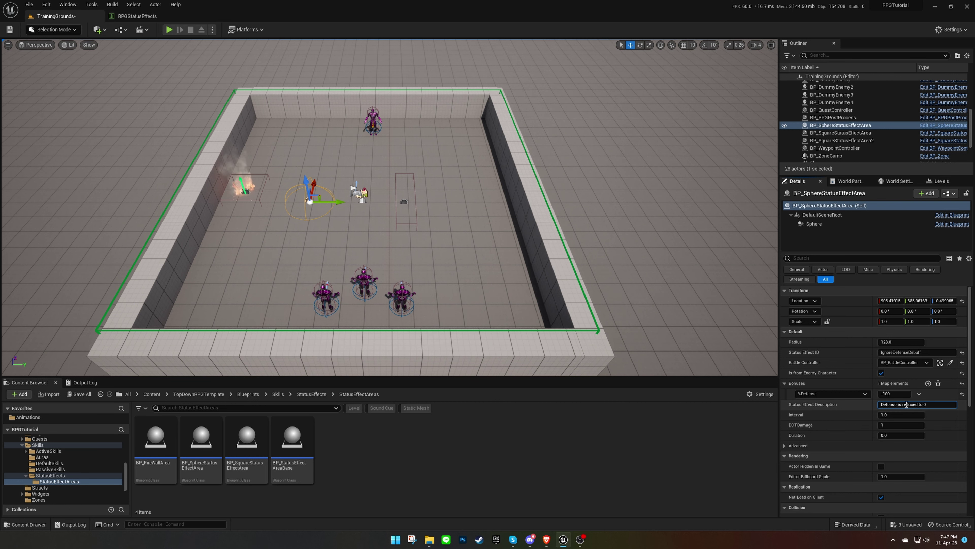
# Start a play-test as the Berserker with the character stats and inventory panels showing.
pyautogui.click(168, 29)
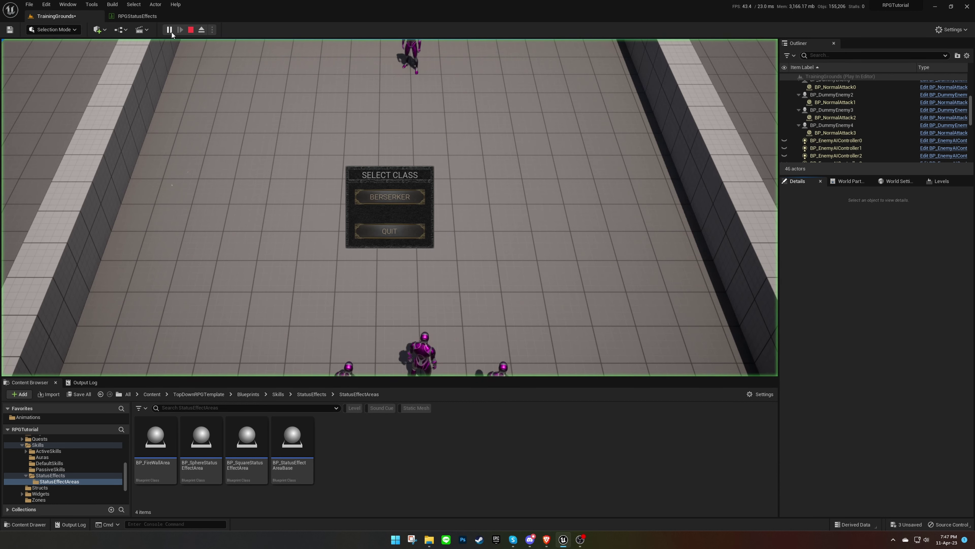
pyautogui.click(378, 192)
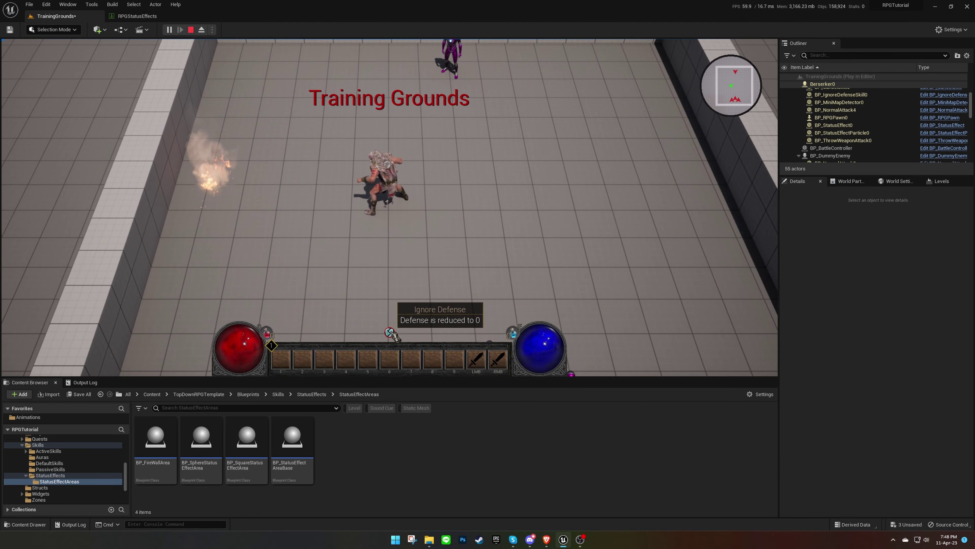
pyautogui.press('c')
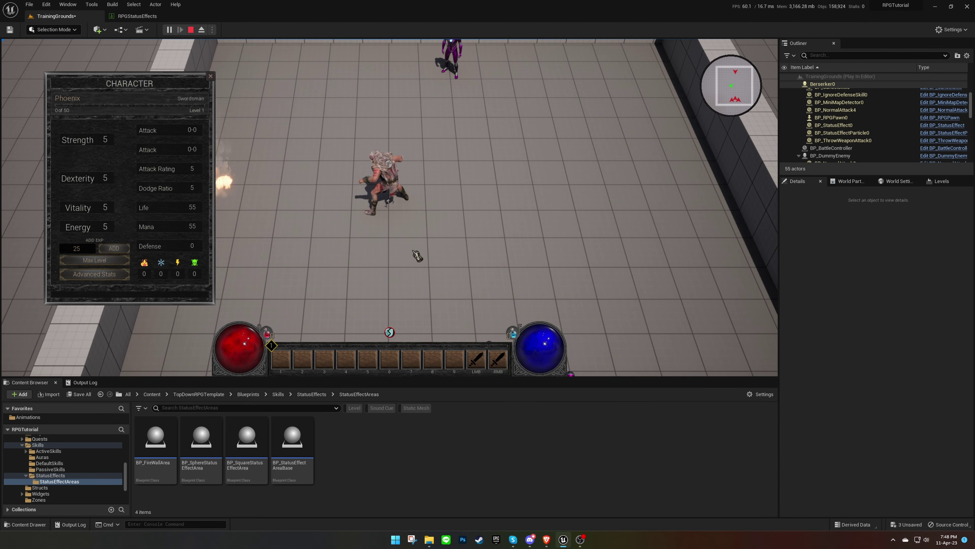
pyautogui.press('i')
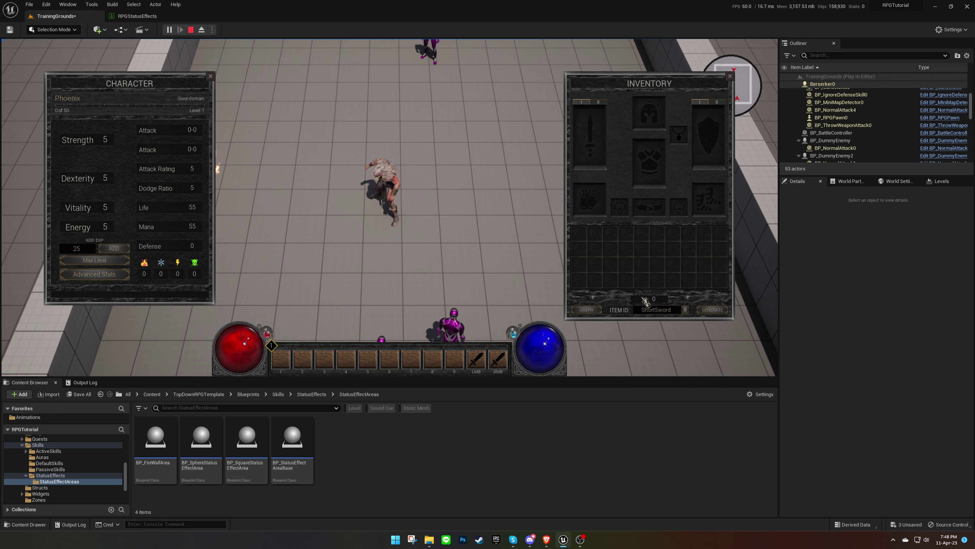
# Generate a RoundShield_M and equip it on the character.
pyautogui.click(685, 310)
pyautogui.click(684, 161)
pyautogui.click(713, 309)
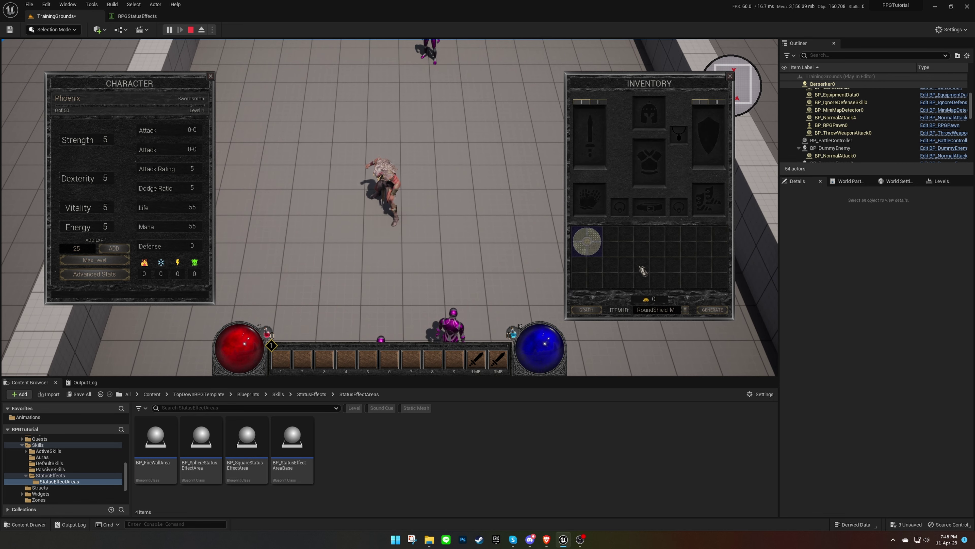
pyautogui.moveTo(588, 242); pyautogui.dragTo(708, 138)
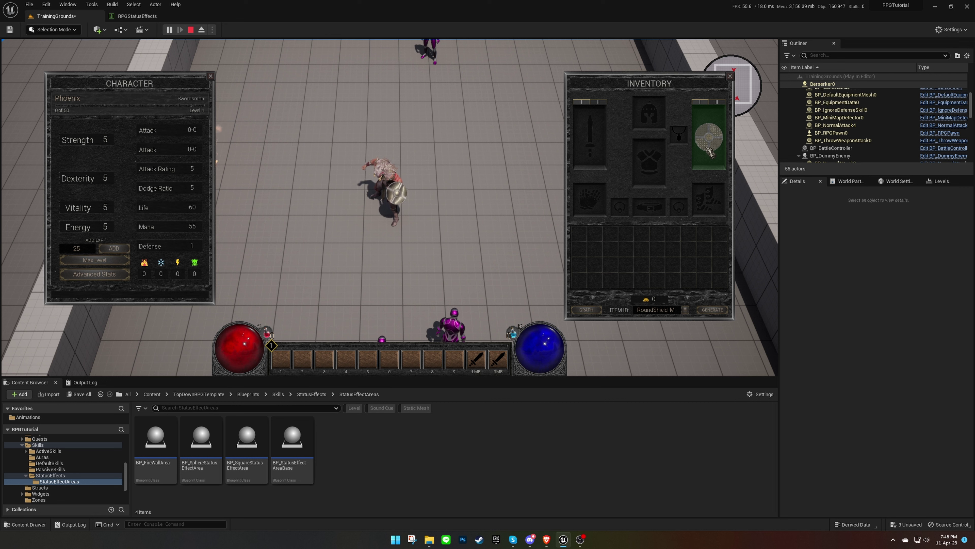
# Walk into the sphere area to see Defense drop to 0, walk out, and end the session.
pyautogui.click(334, 205)
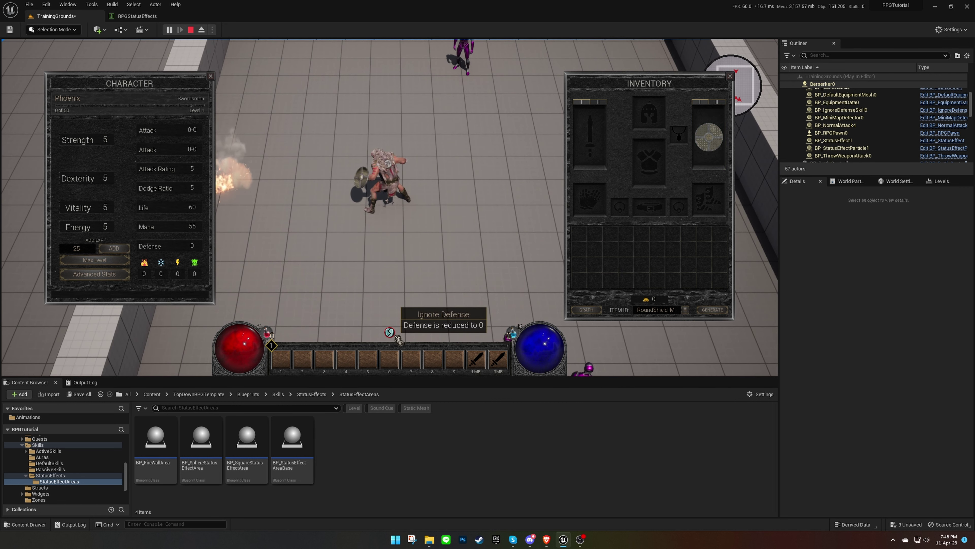
pyautogui.click(459, 259)
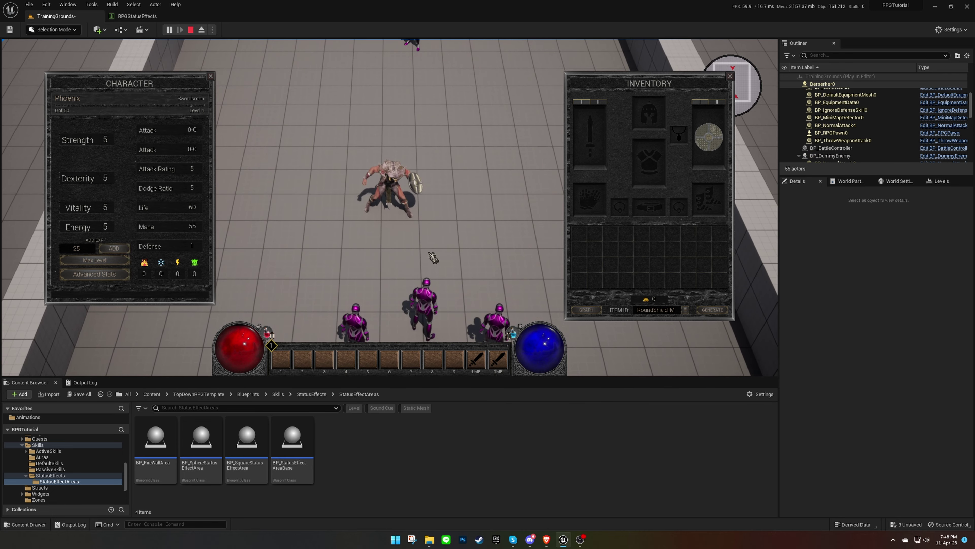
pyautogui.press('Escape')
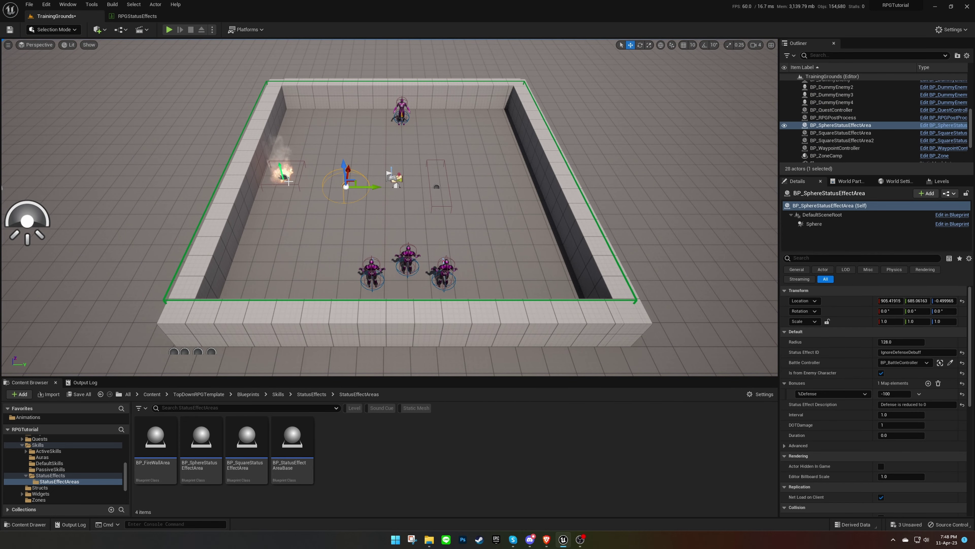
# Fly to the fire area, select the BurnDebuff square area to review its settings, and play-test again.
pyautogui.moveTo(289, 181); pyautogui.dragTo(377, 272, button='right')
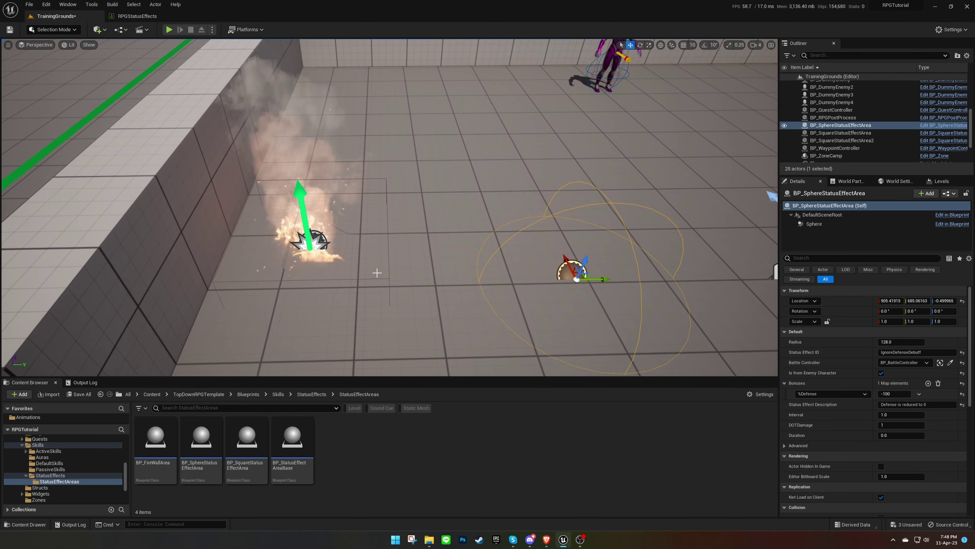
pyautogui.click(377, 272)
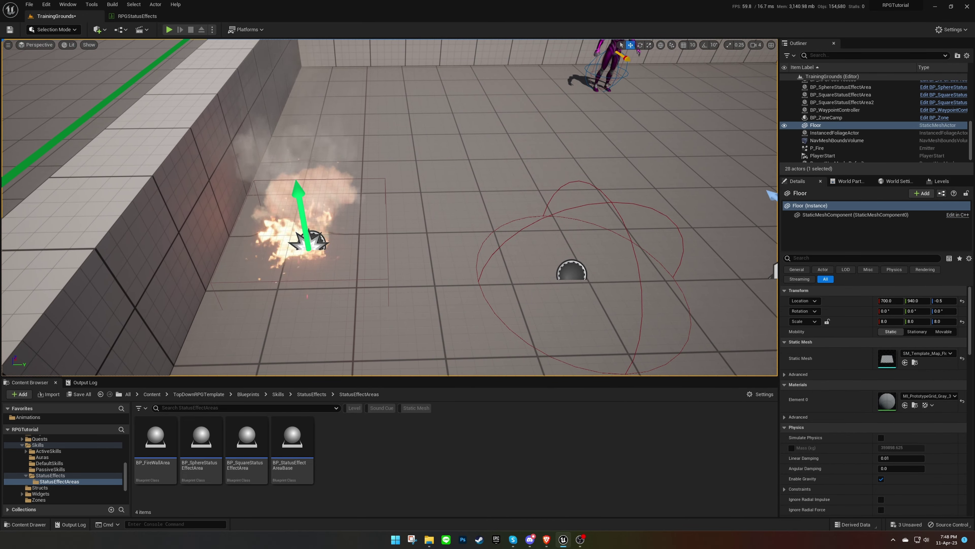
pyautogui.click(388, 280)
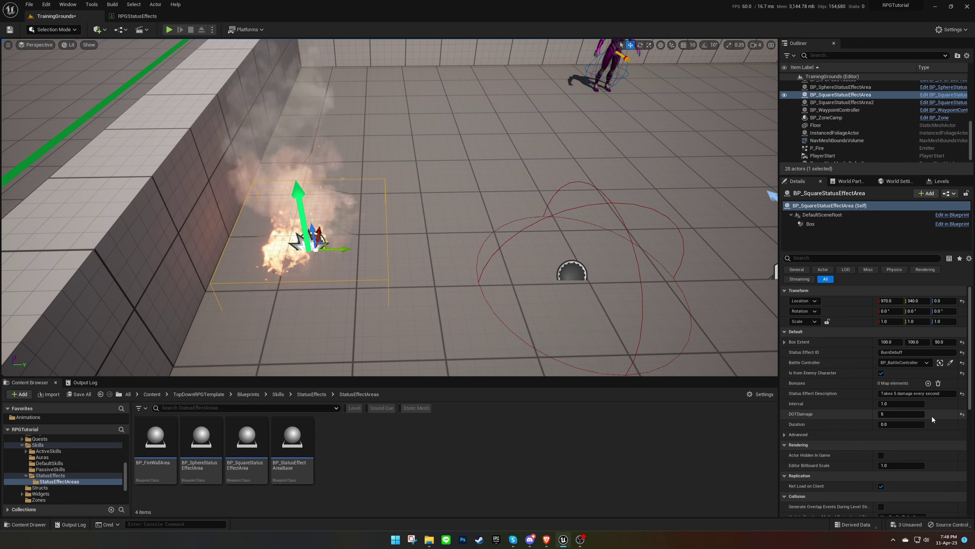
pyautogui.click(169, 29)
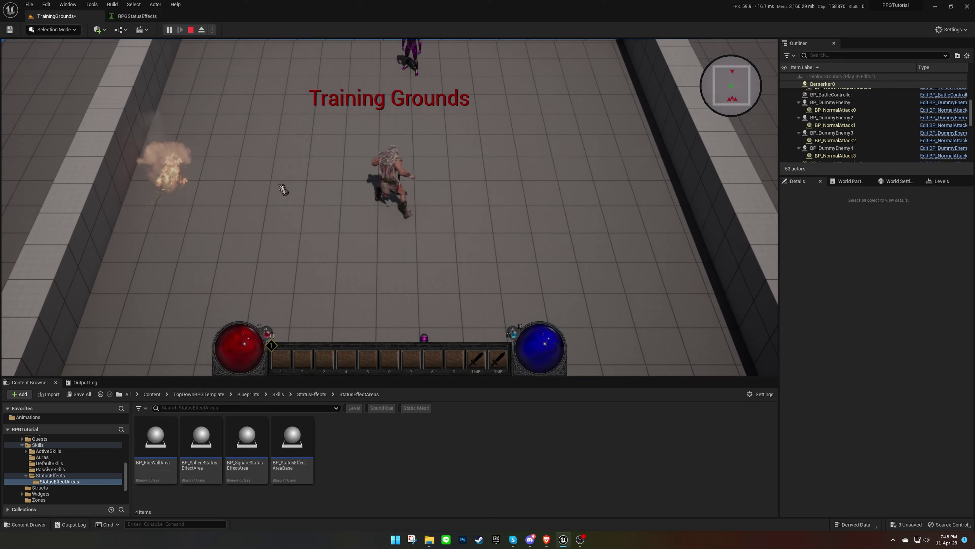
# Walk through the square fire area to confirm Burn deals 5 damage, then stop and reframe the arena.
pyautogui.click(283, 190)
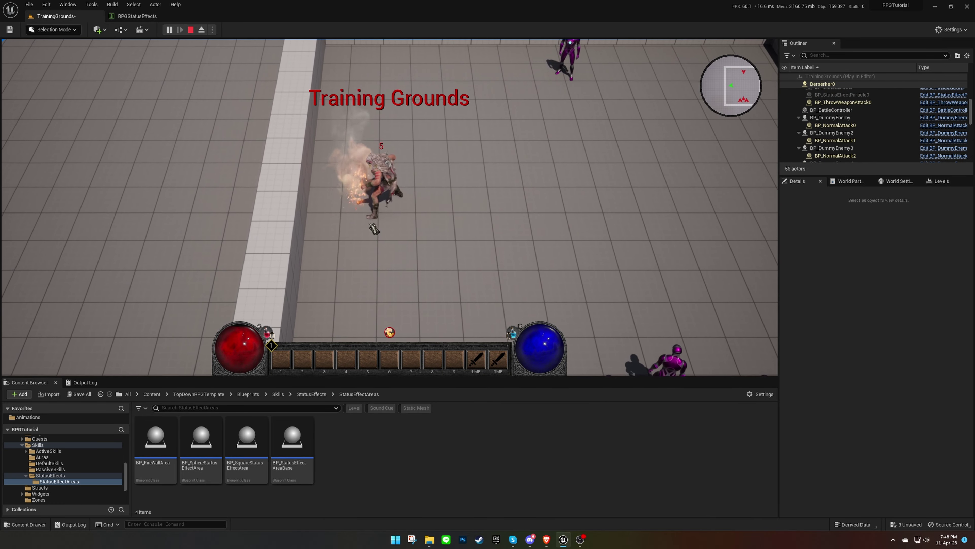
pyautogui.moveTo(254, 352)
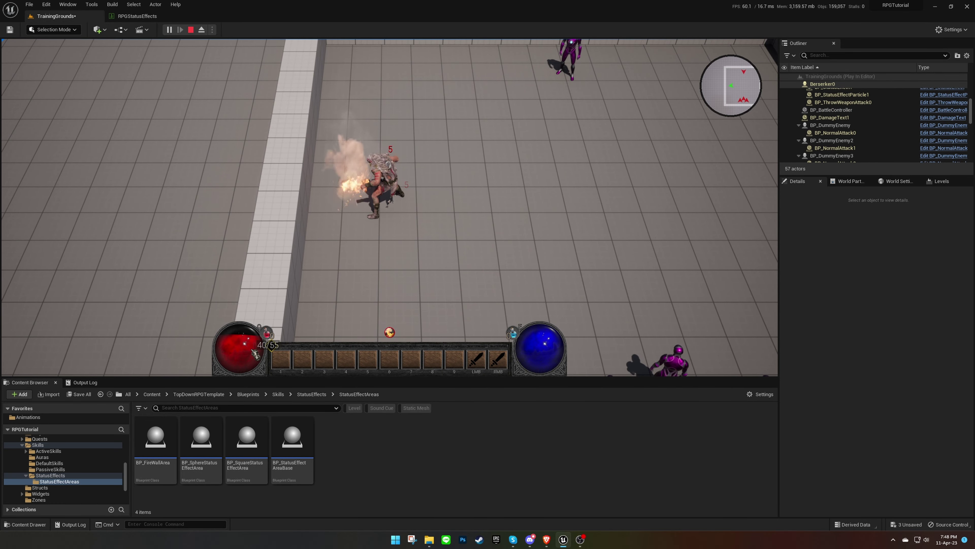
pyautogui.moveTo(395, 336)
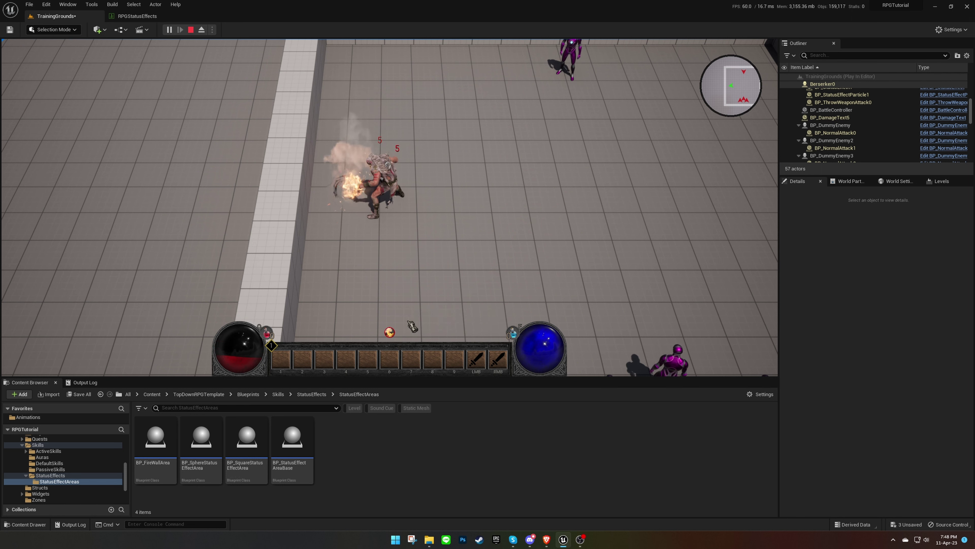
pyautogui.click(464, 270)
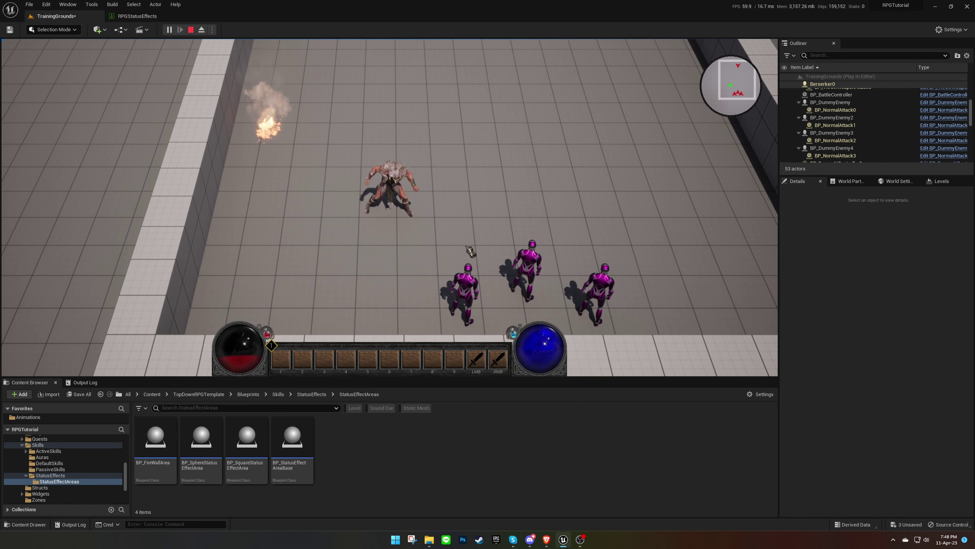
pyautogui.press('Escape')
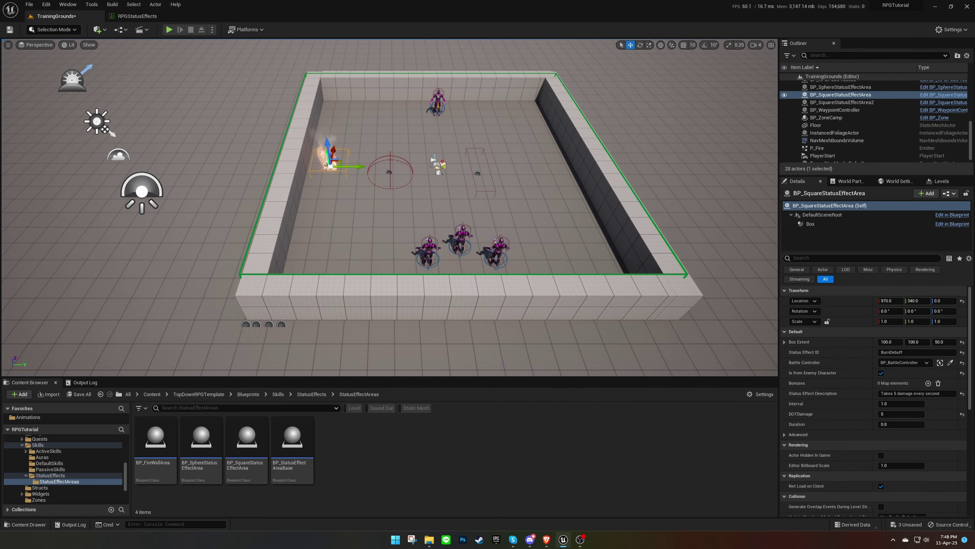
pyautogui.moveTo(463, 347); pyautogui.dragTo(488, 315)
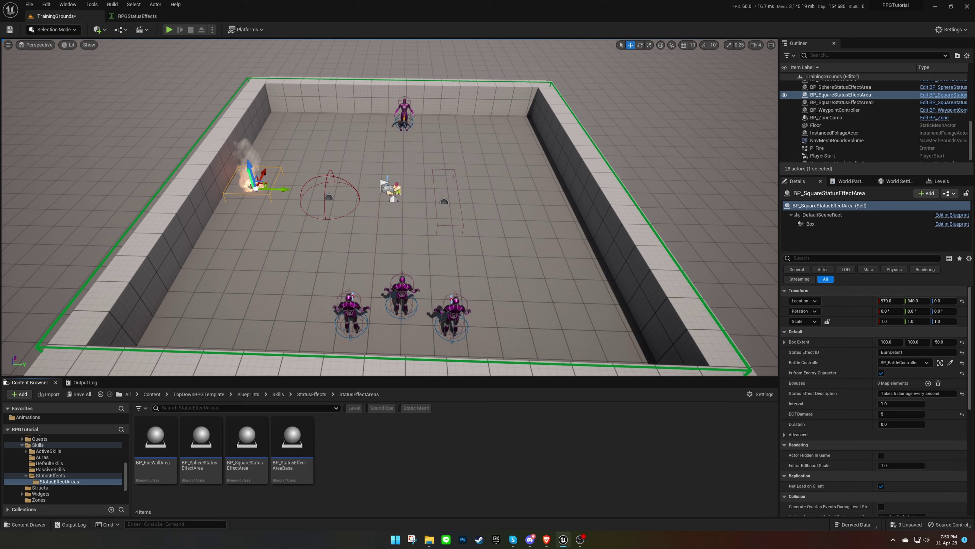
pyautogui.hotkey('alt', 'Tab')
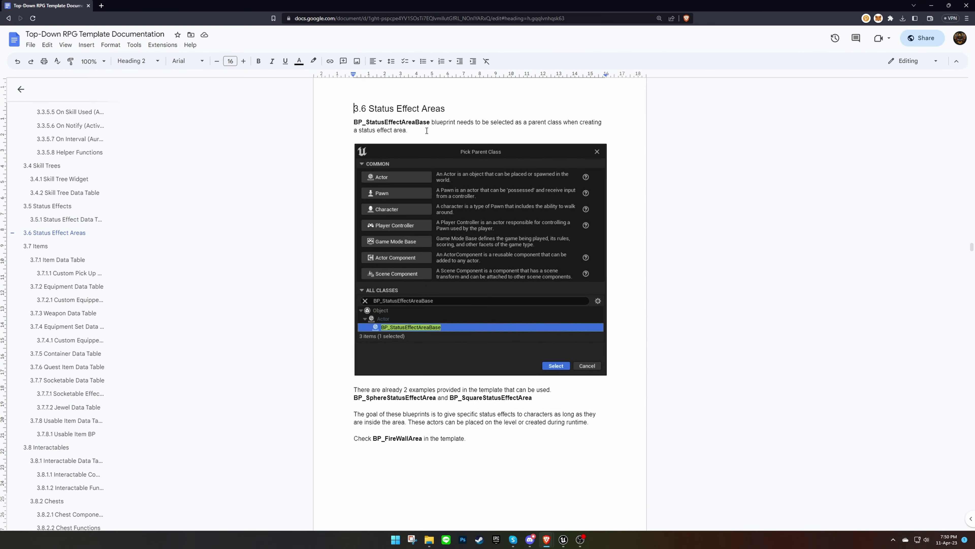
pyautogui.doubleClick(418, 121)
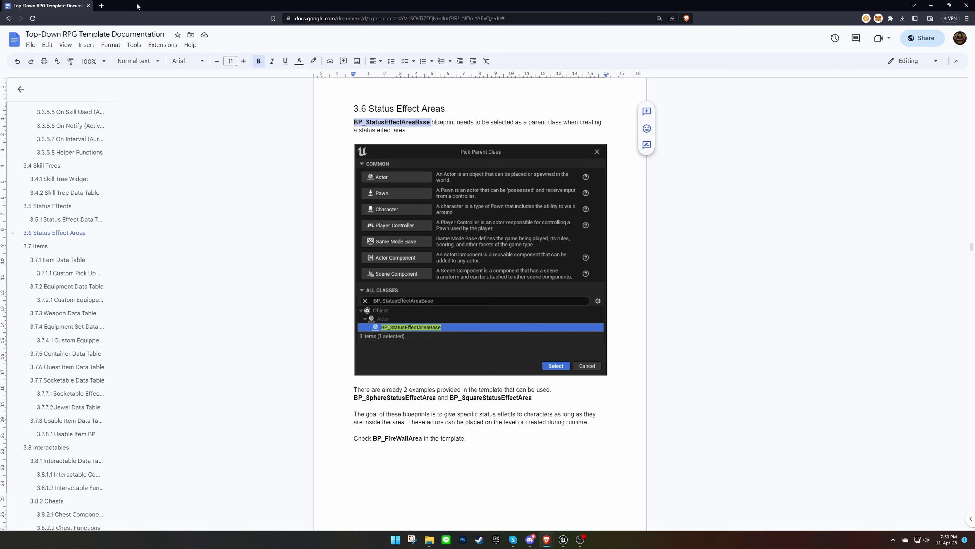
pyautogui.hotkey('alt', 'Tab')
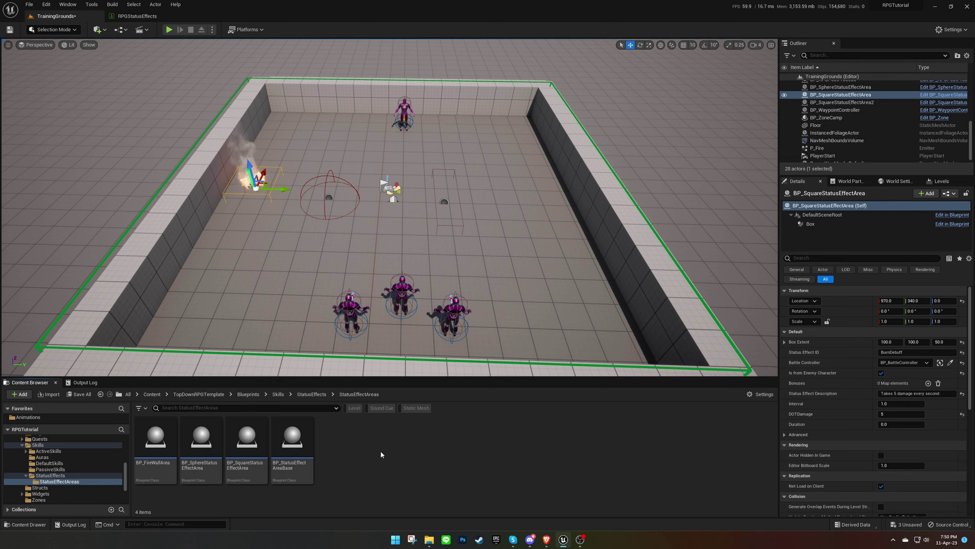
# Open BP_FireWallArea, pan its Event Graph, select the Box component, and zoom in.
pyautogui.moveTo(161, 476)
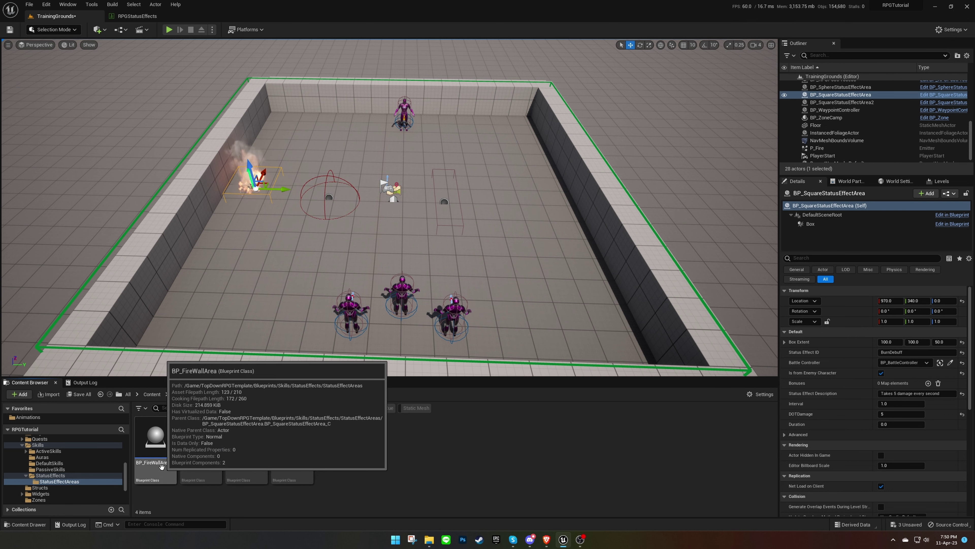
pyautogui.doubleClick(162, 475)
pyautogui.moveTo(285, 302); pyautogui.dragTo(231, 379, button='right')
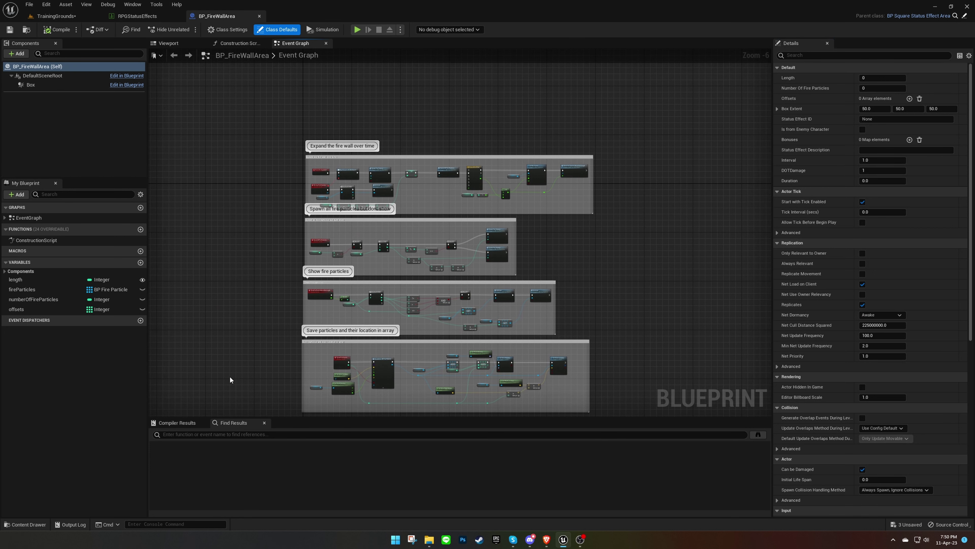
pyautogui.click(32, 85)
pyautogui.scroll(6, 392, 174)
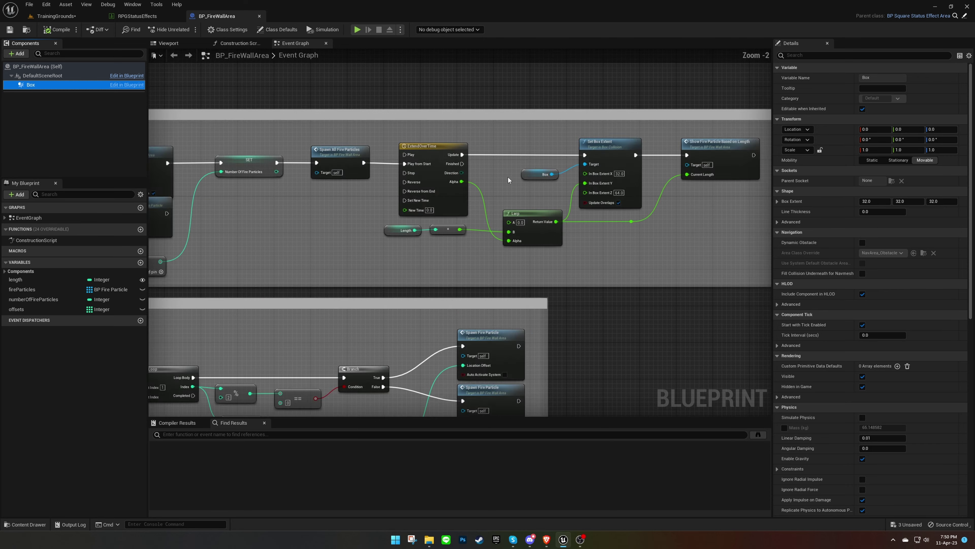